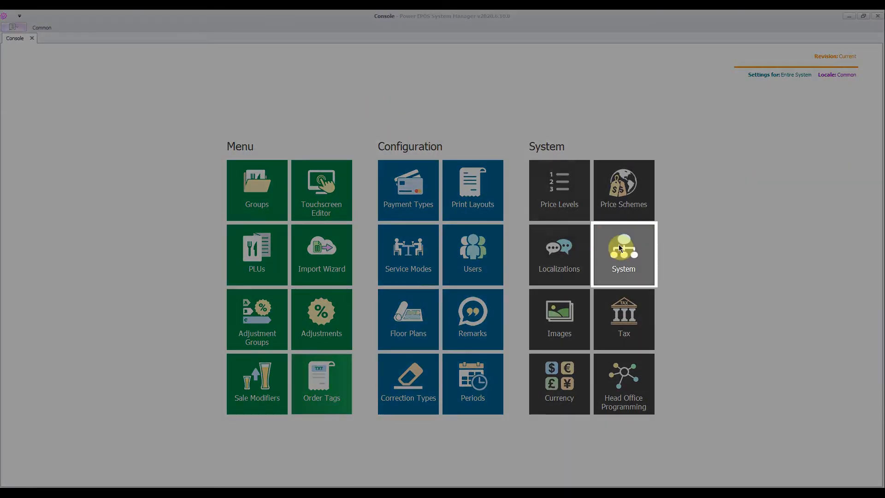
# Open the System settings and expand the printers of the Leederville outlet under Australia.
pyautogui.click(627, 251)
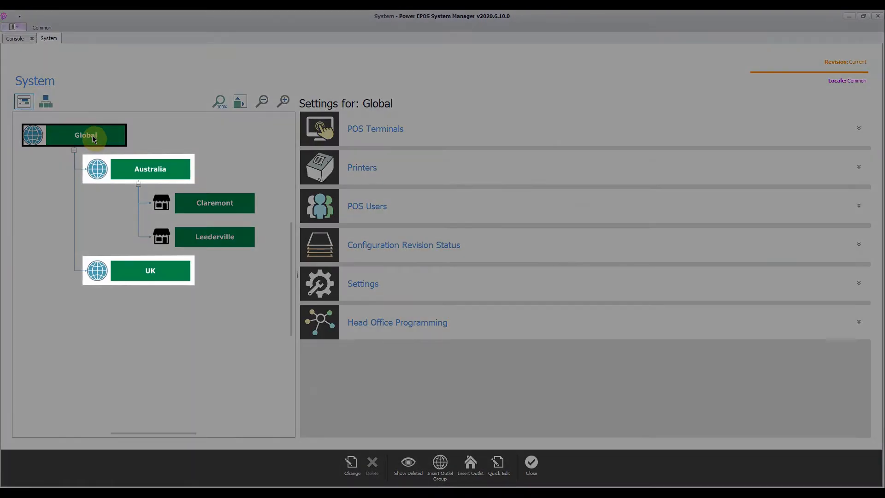
pyautogui.click(95, 169)
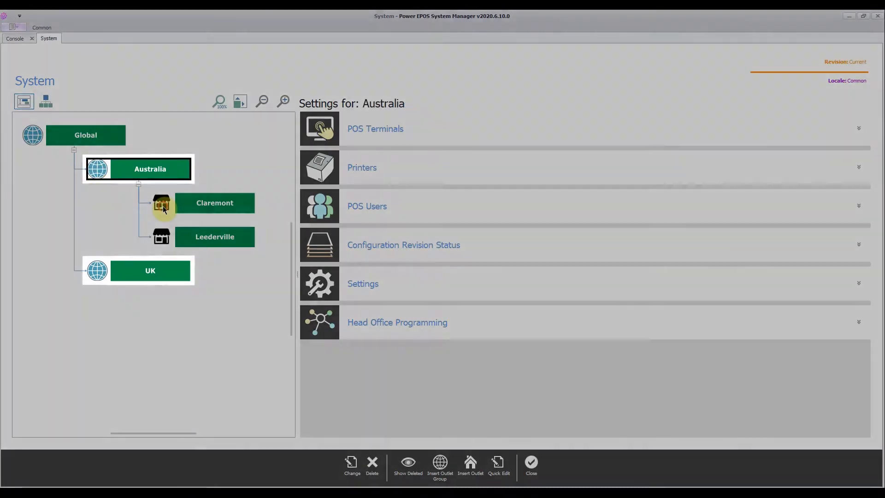
pyautogui.click(164, 205)
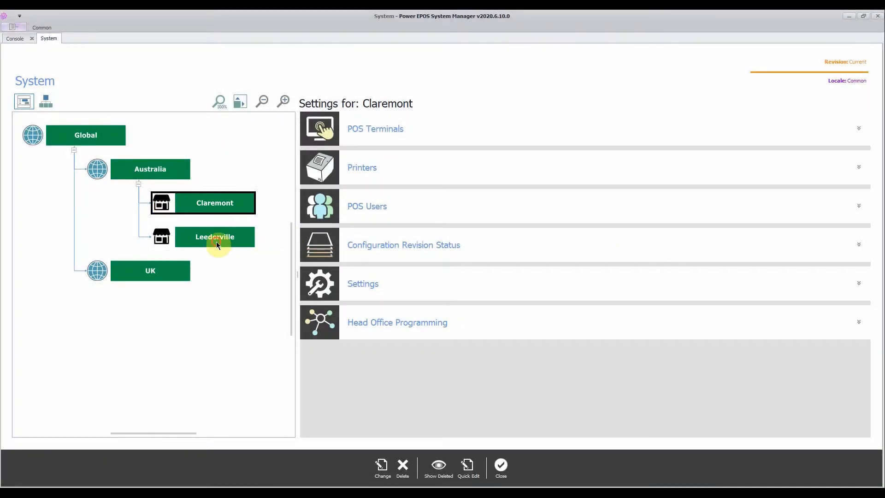
pyautogui.click(216, 243)
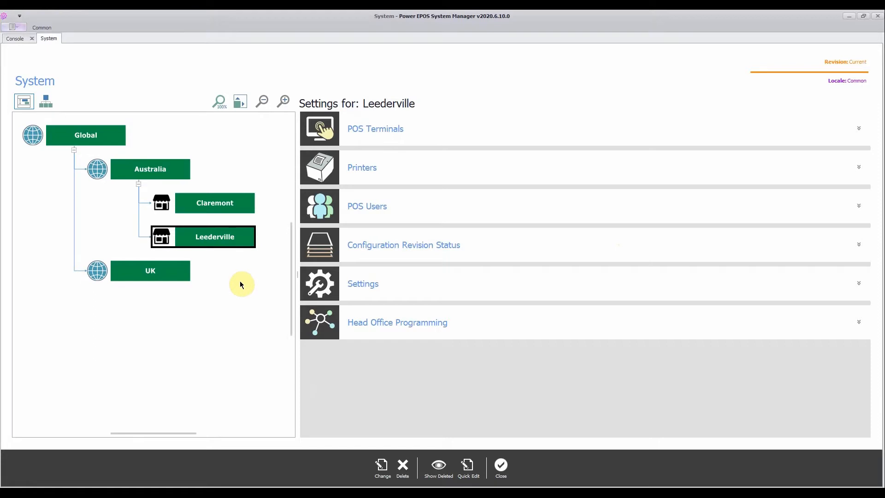
pyautogui.click(365, 167)
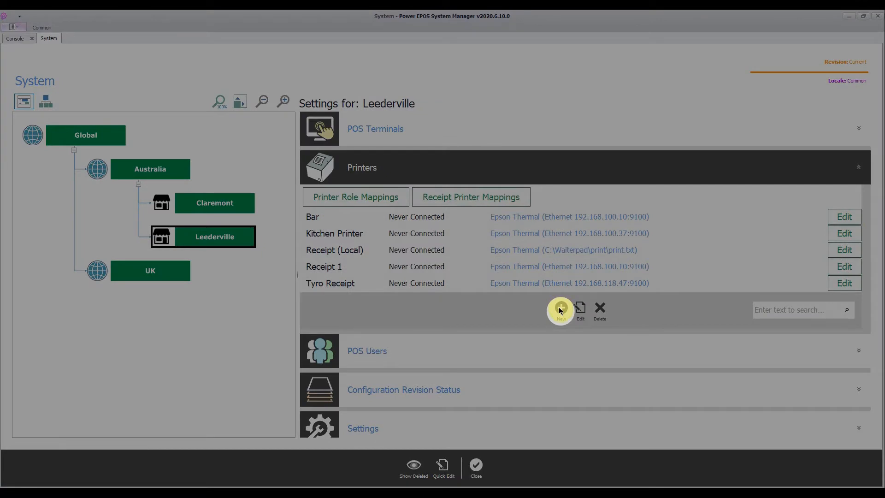
# Add a new printer named Coffee and assign it to the Leederville outlet.
pyautogui.click(561, 308)
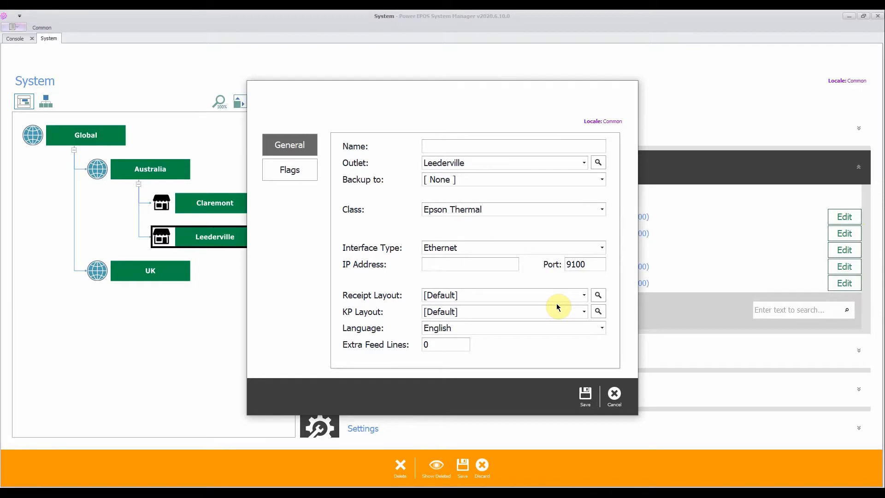
pyautogui.click(499, 142)
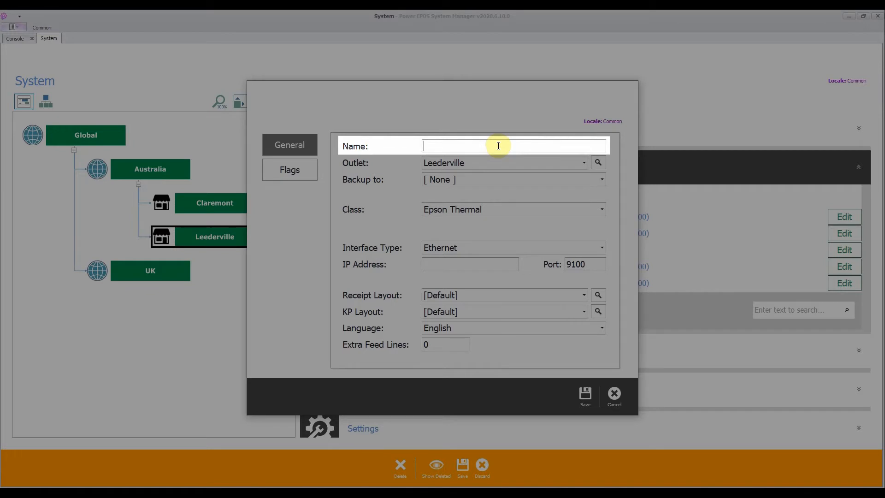
pyautogui.write('Coffee')
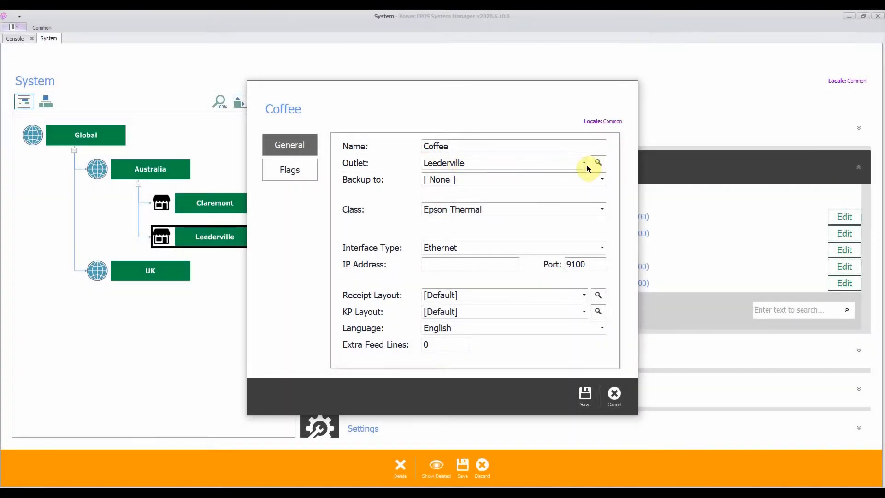
pyautogui.click(585, 164)
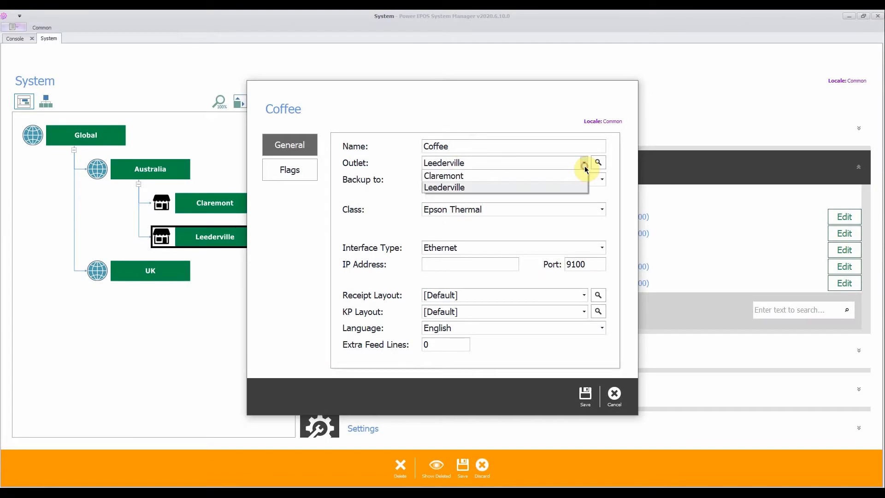
pyautogui.click(598, 163)
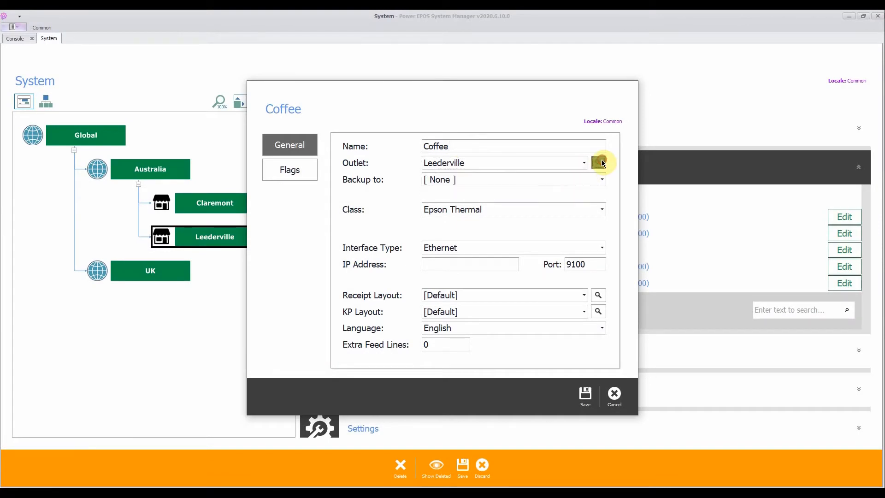
pyautogui.click(286, 215)
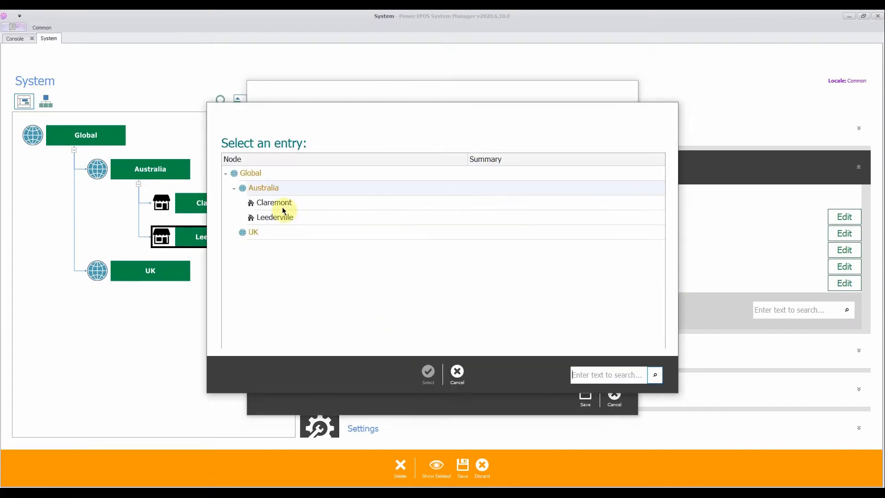
pyautogui.click(430, 369)
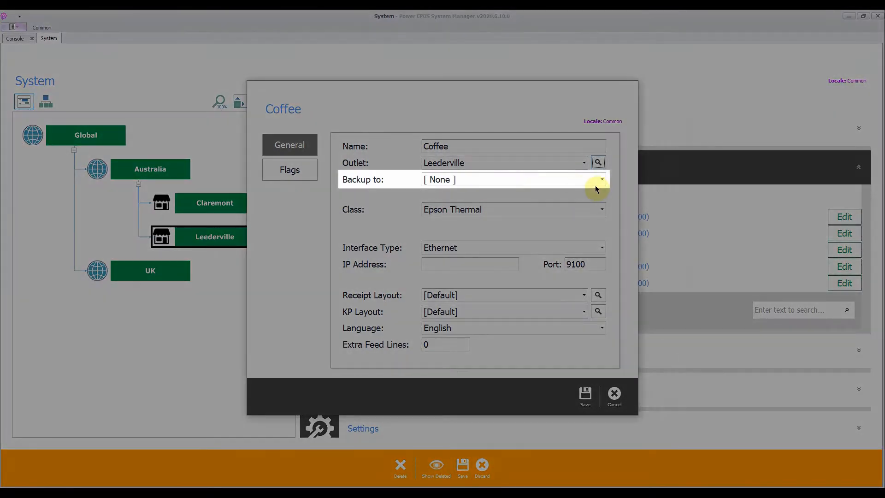
# Set Bar as the backup printer for the Coffee printer.
pyautogui.click(602, 180)
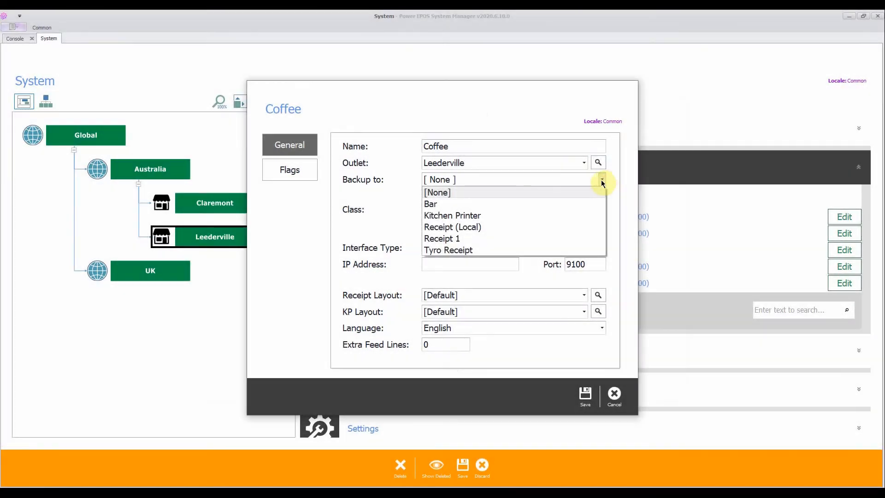
pyautogui.click(539, 203)
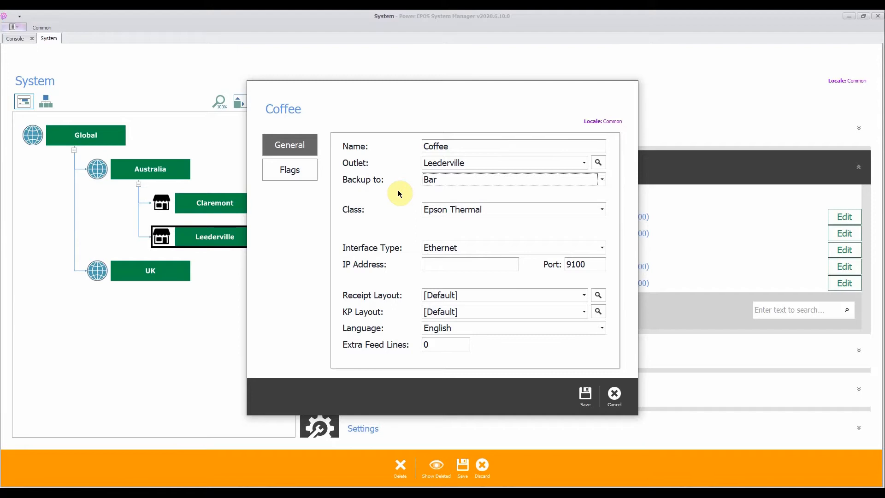
pyautogui.click(602, 179)
pyautogui.click(516, 205)
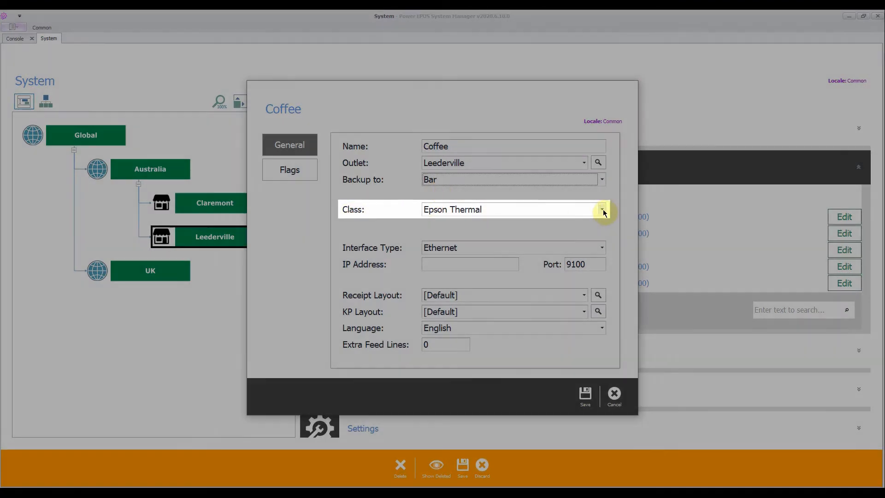
# Set the Coffee printer's class to Epson Thermal and review the other available classes.
pyautogui.click(602, 209)
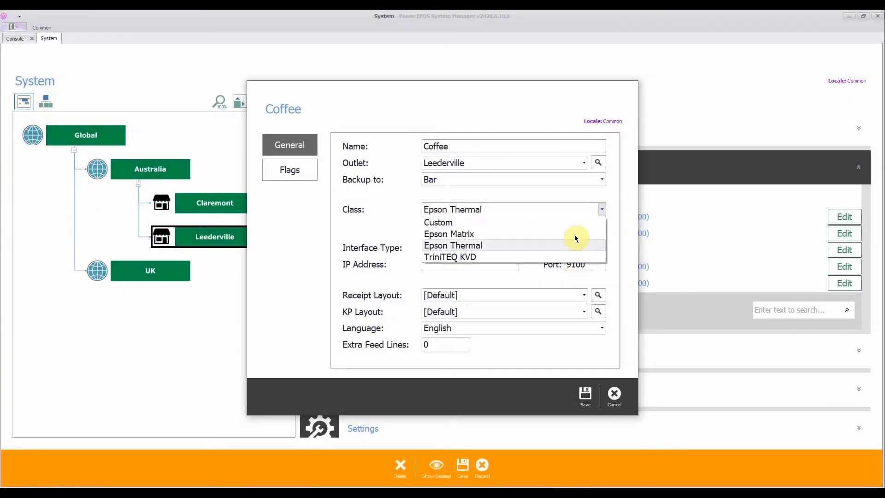
pyautogui.click(565, 245)
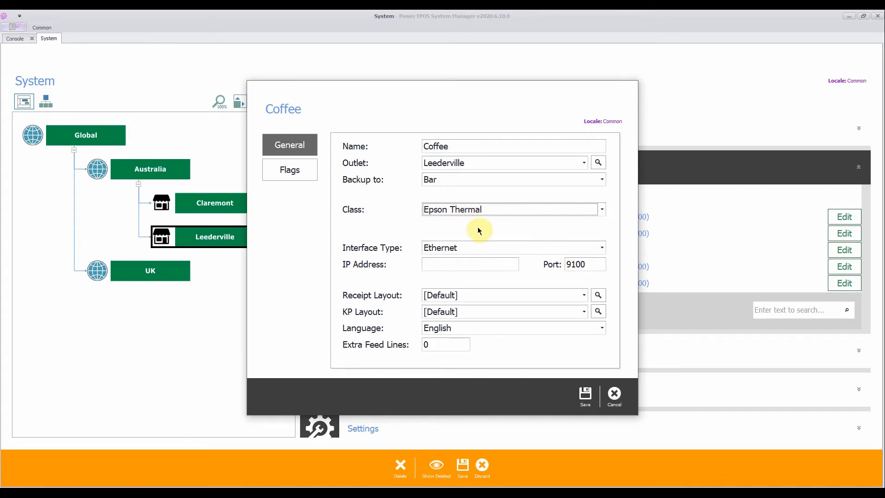
pyautogui.click(488, 210)
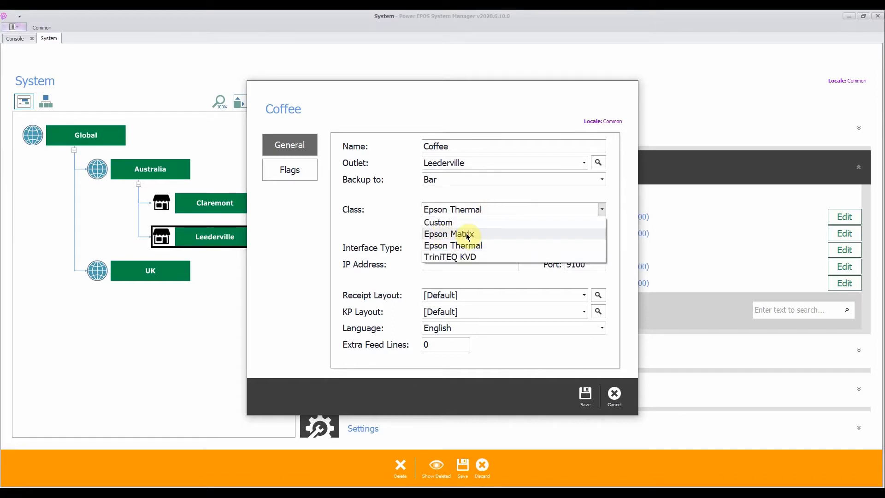
pyautogui.click(396, 232)
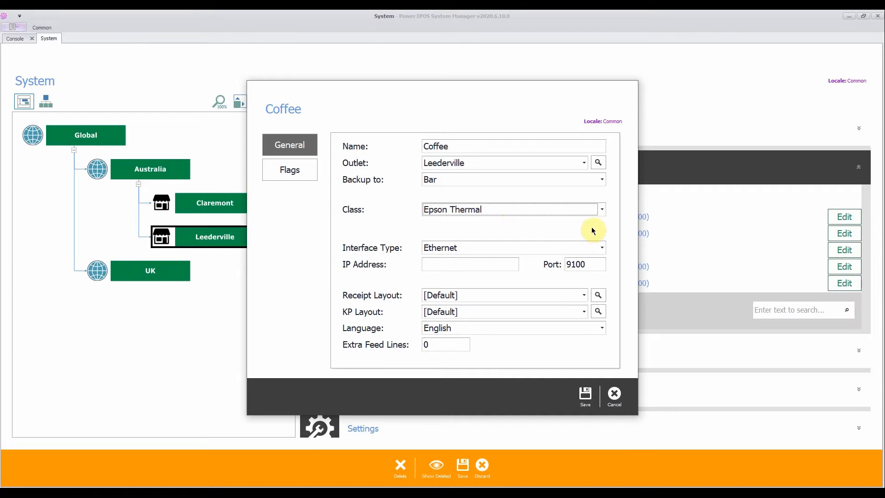
pyautogui.click(602, 209)
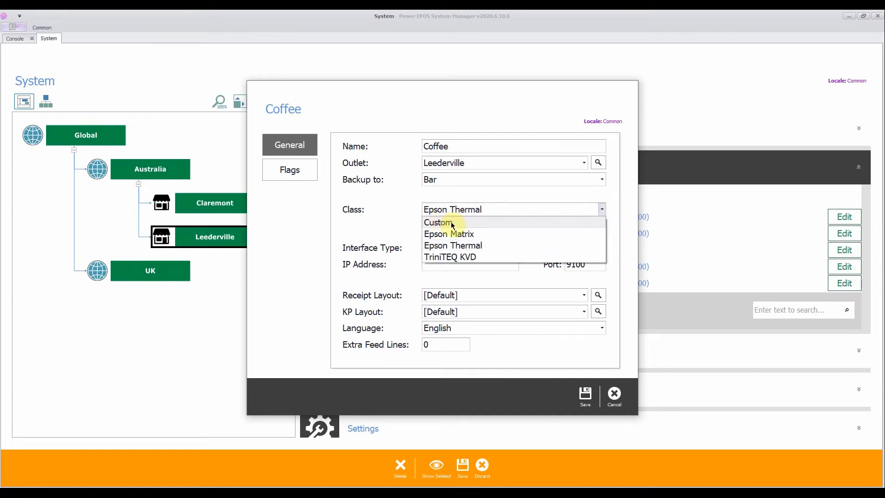
pyautogui.click(393, 220)
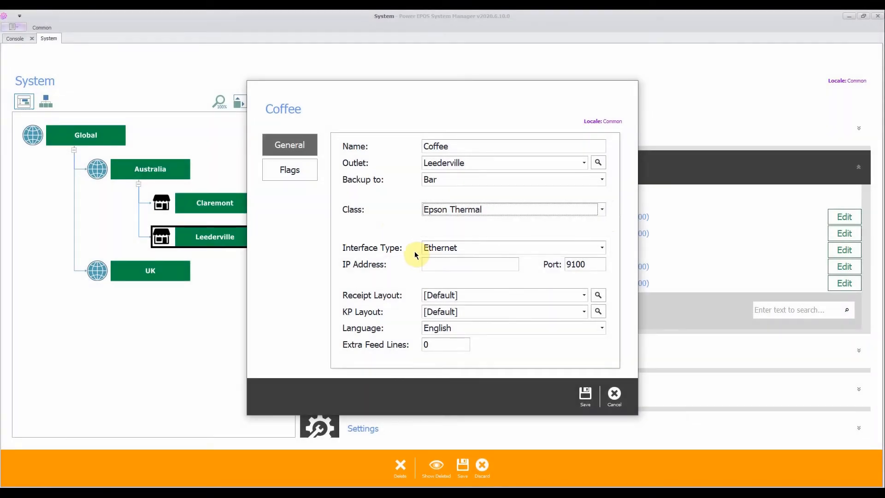
# Set the Coffee printer's interface type to Ethernet with the IP address 192.168.100.201.
pyautogui.click(603, 248)
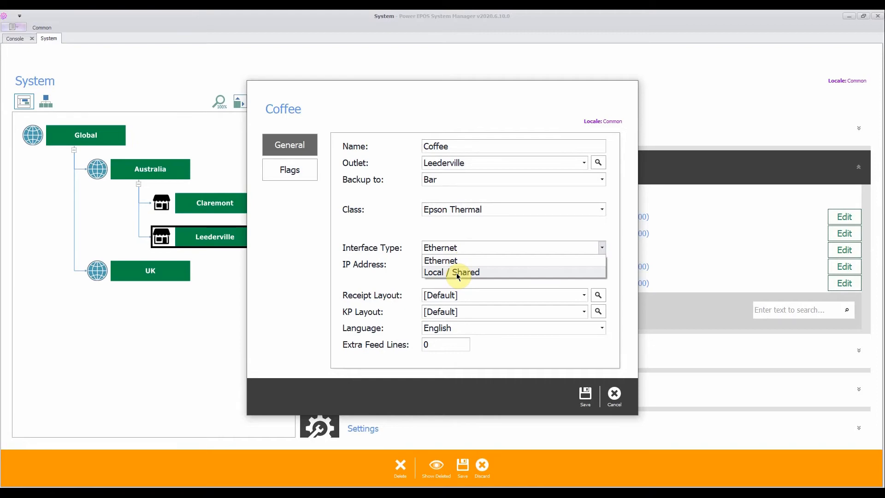
pyautogui.click(449, 260)
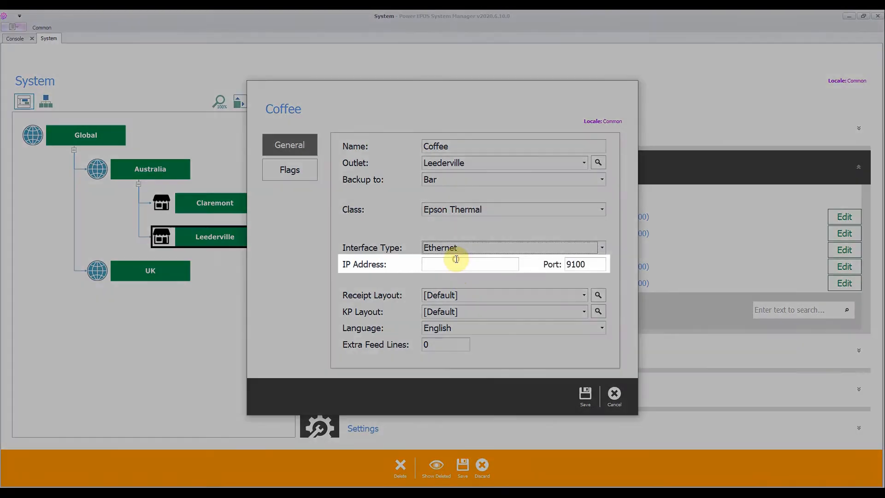
pyautogui.click(450, 266)
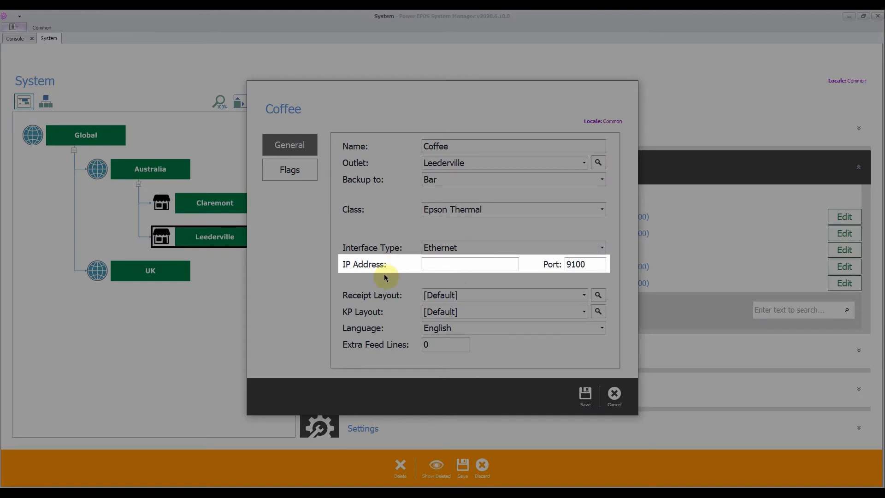
pyautogui.write('192.168.10')
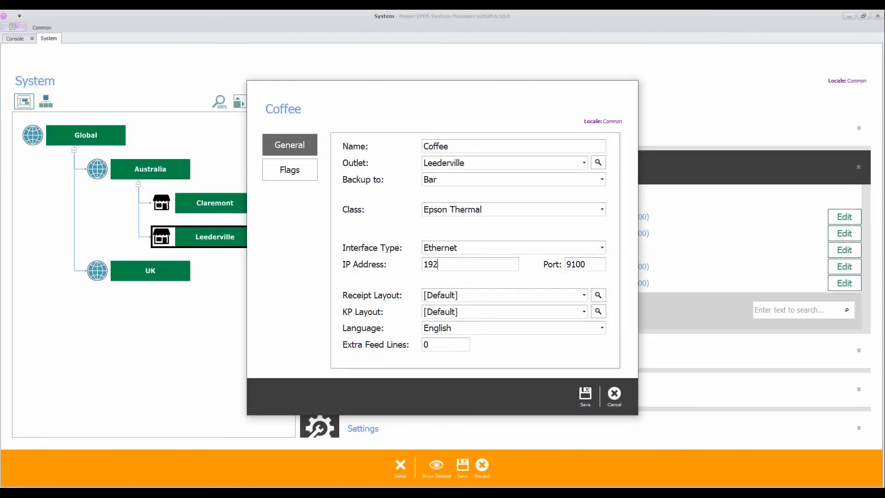
pyautogui.write('0.201')
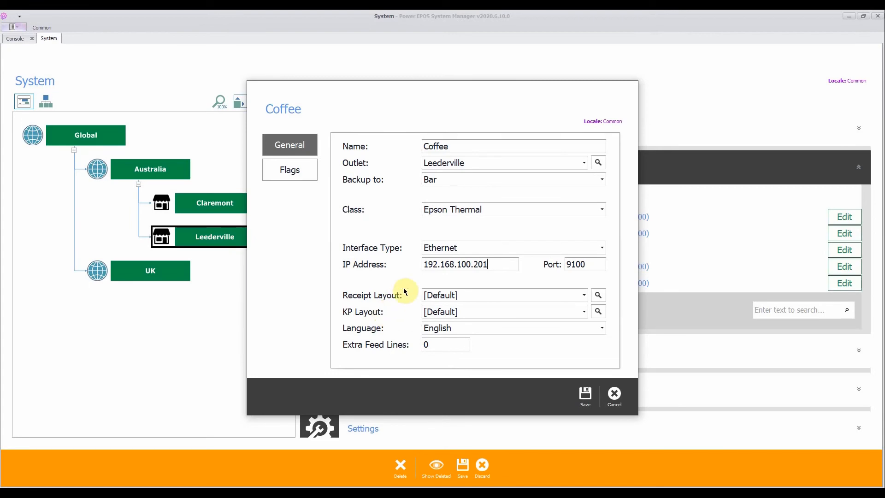
# Assign the Receipt layout for receipts and the Kitchen Docket layout for kitchen printing.
pyautogui.click(584, 296)
pyautogui.click(490, 319)
pyautogui.click(583, 313)
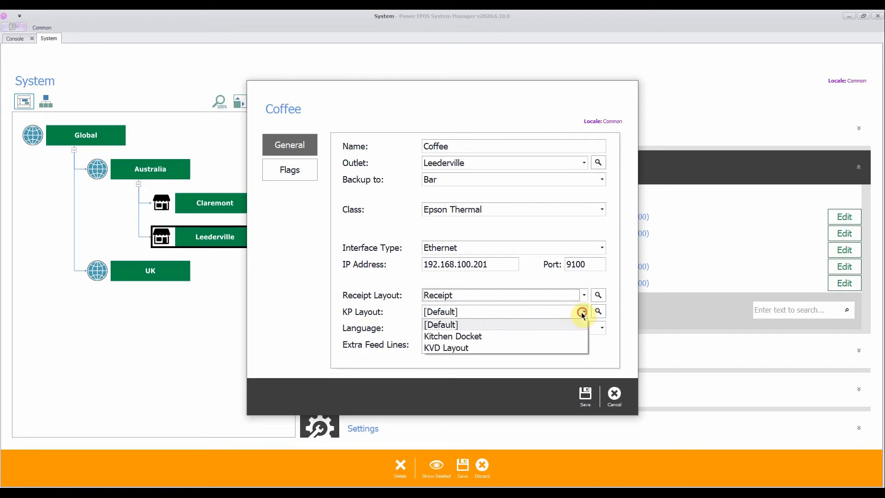
pyautogui.click(514, 336)
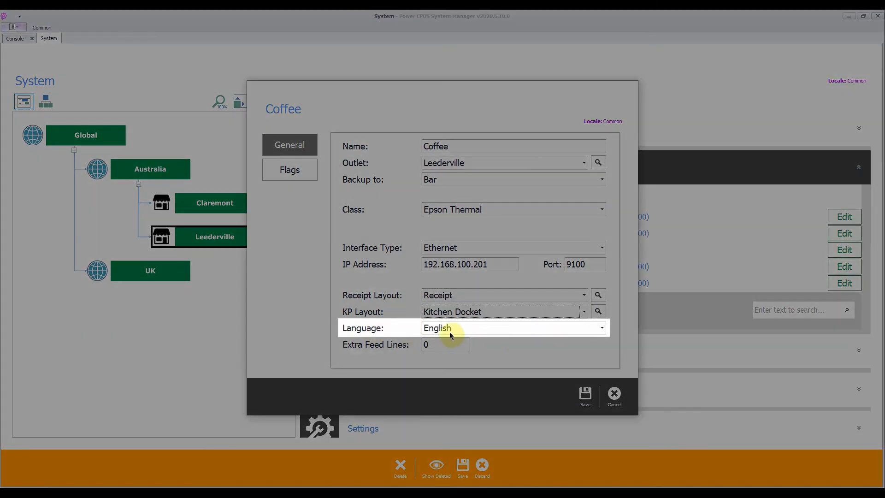
# Set the printer's language to English and save the new Coffee printer.
pyautogui.click(591, 328)
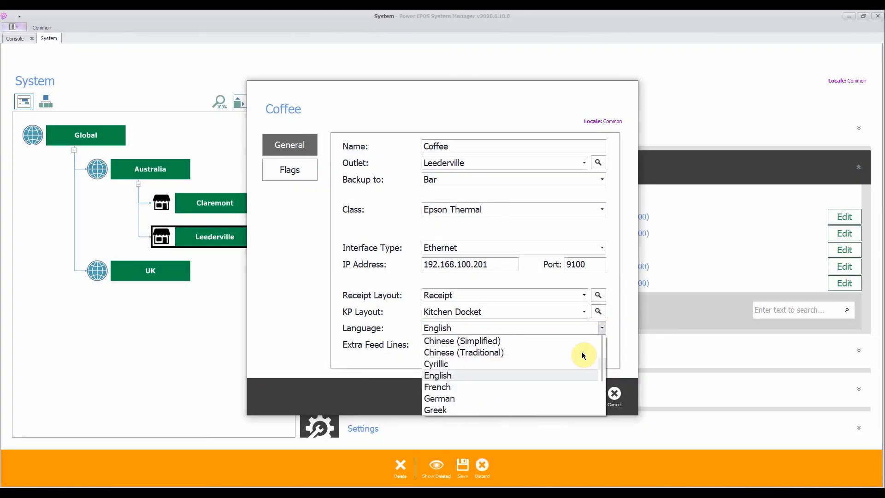
pyautogui.click(573, 375)
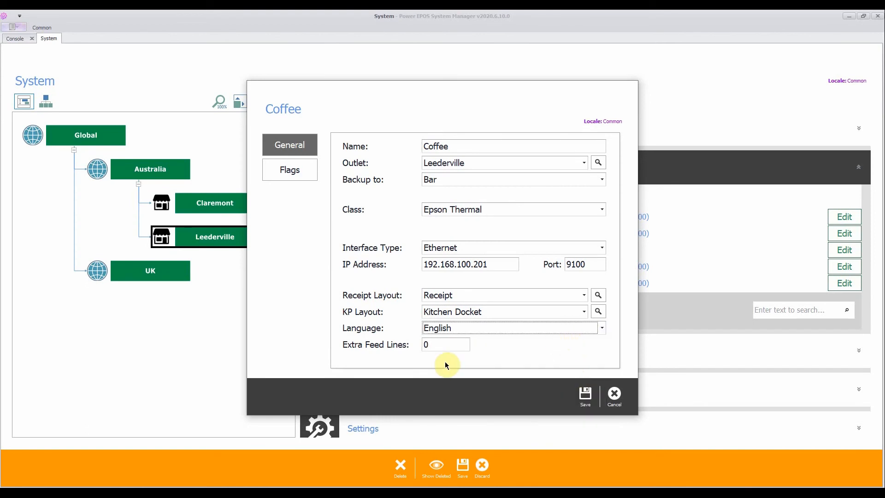
pyautogui.click(435, 345)
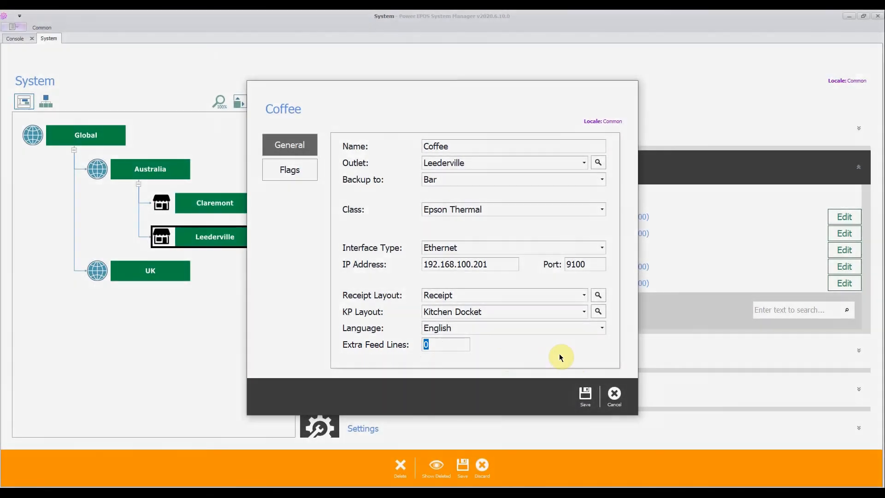
pyautogui.click(586, 395)
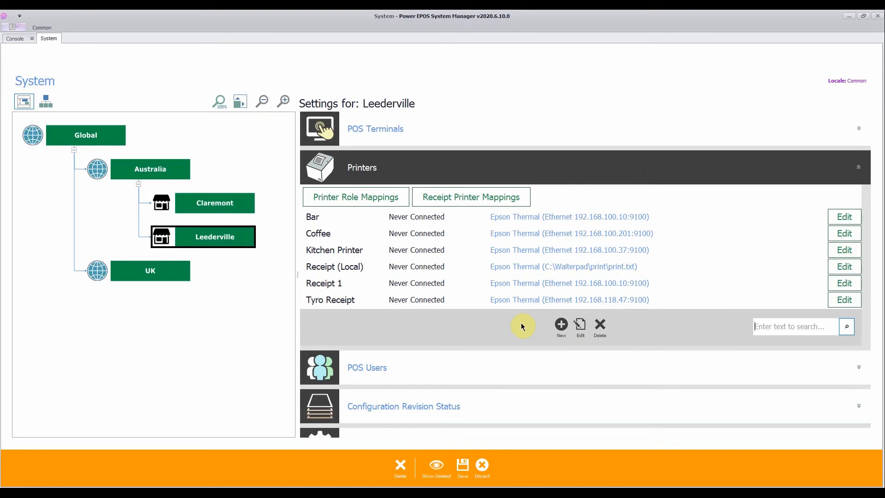
# Save the Leederville printer changes and close the System settings.
pyautogui.click(318, 234)
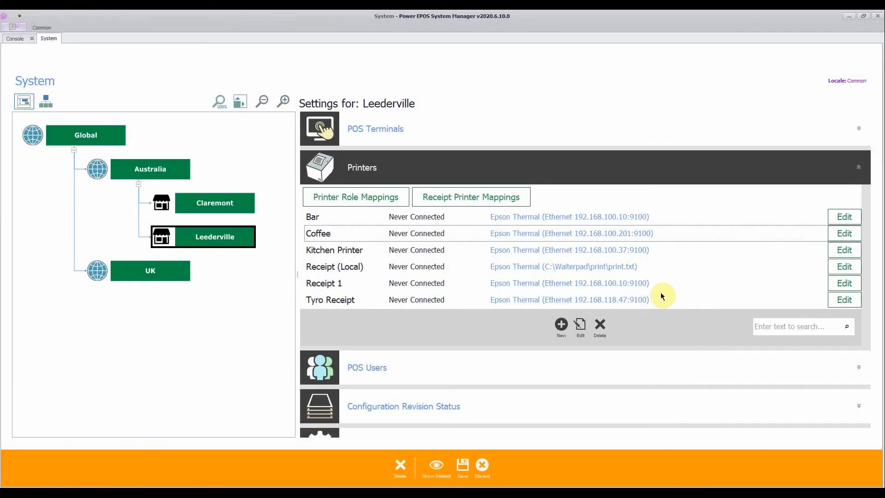
pyautogui.click(462, 465)
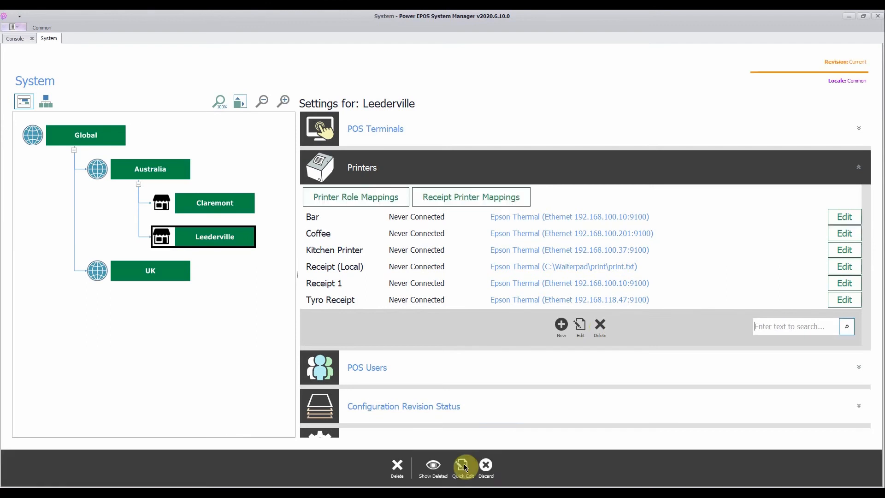
pyautogui.click(494, 462)
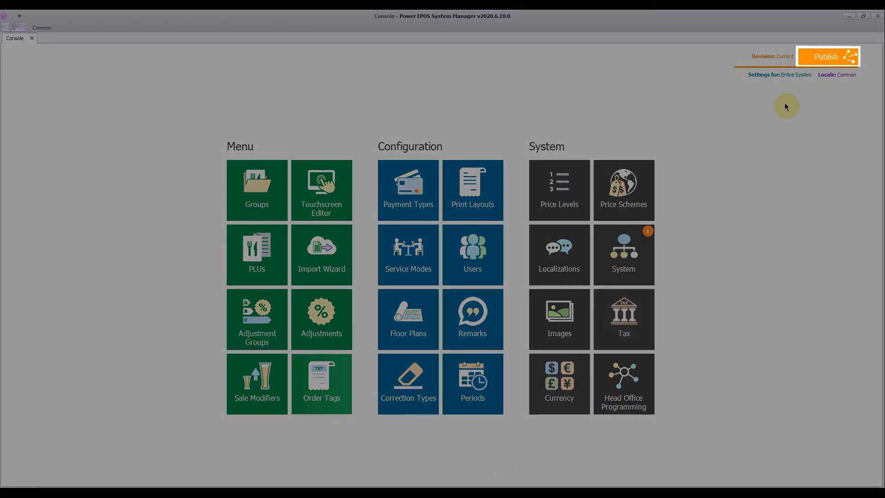
# Publish the pending System configuration changes from the console.
pyautogui.click(813, 56)
pyautogui.click(265, 152)
pyautogui.click(609, 384)
pyautogui.click(584, 372)
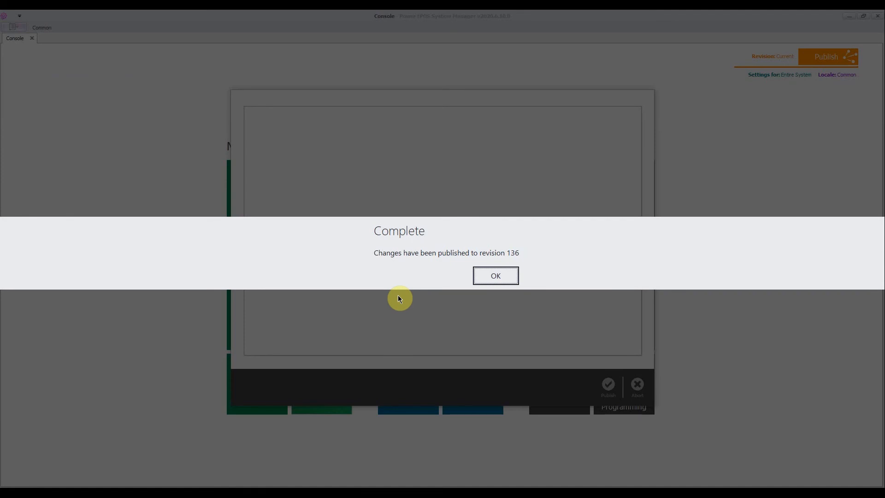